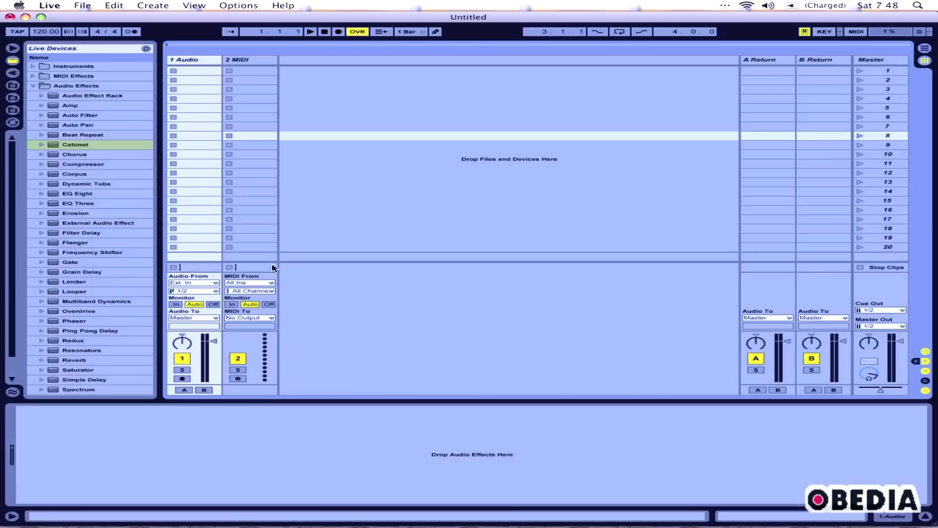
# Set the 1 Audio track's external input to channel 1 and arm the track for recording
pyautogui.click(193, 292)
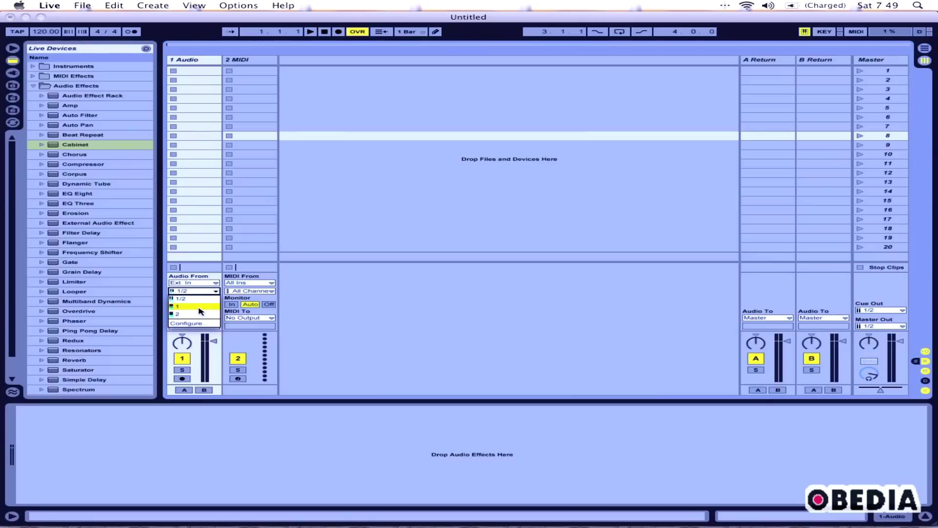
pyautogui.click(197, 308)
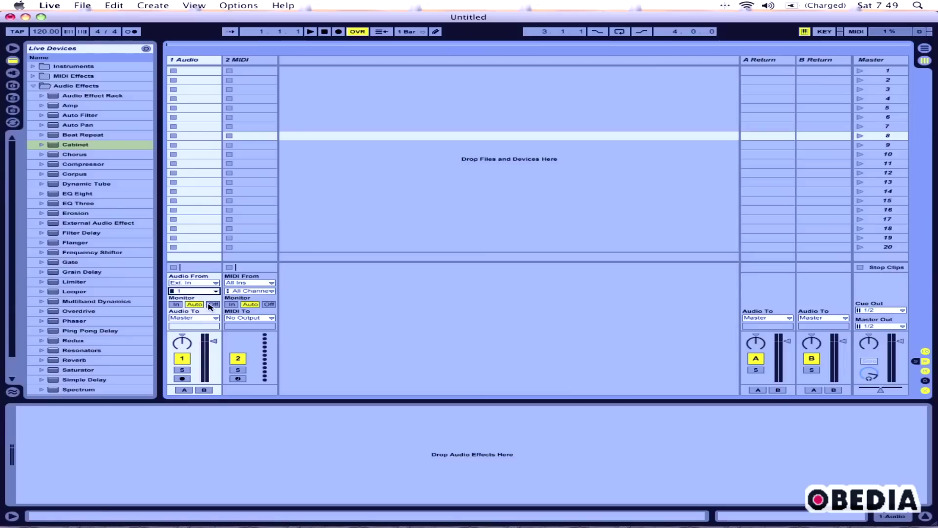
pyautogui.click(182, 379)
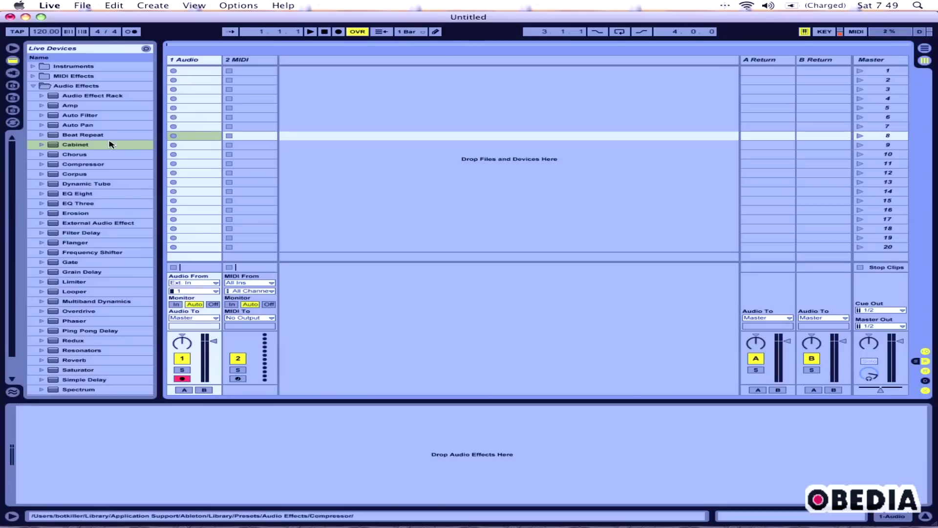
# Add the Amp audio effect to the 1 Audio track, followed by the Cabinet effect
pyautogui.click(74, 107)
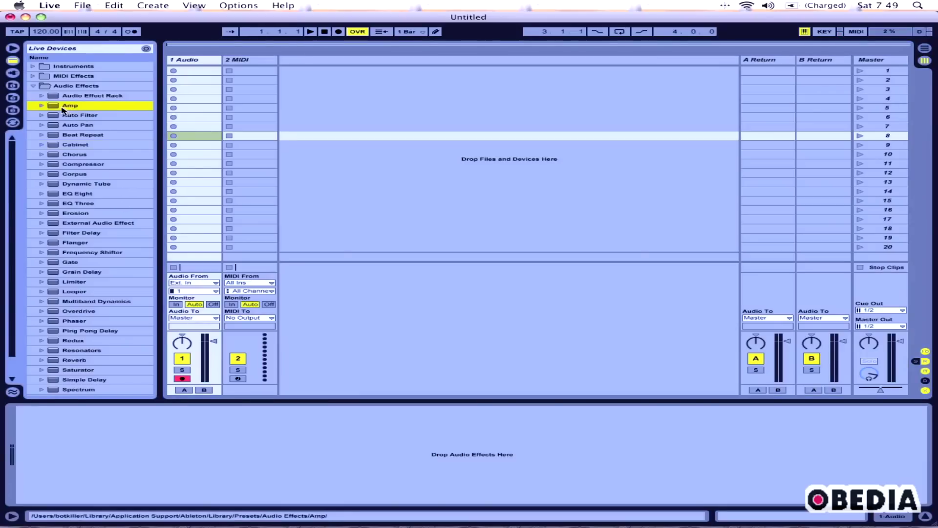
pyautogui.moveTo(57, 109); pyautogui.dragTo(190, 100)
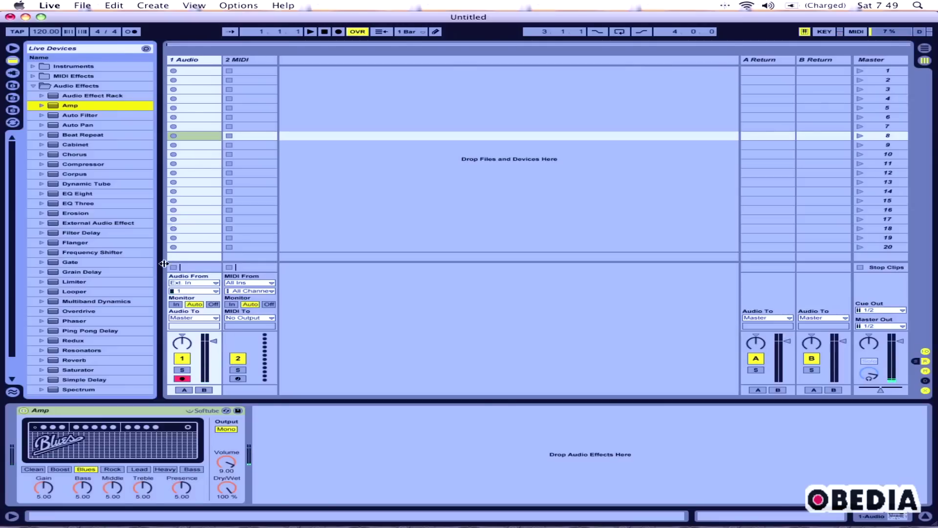
pyautogui.click(89, 147)
pyautogui.moveTo(99, 157); pyautogui.dragTo(293, 430)
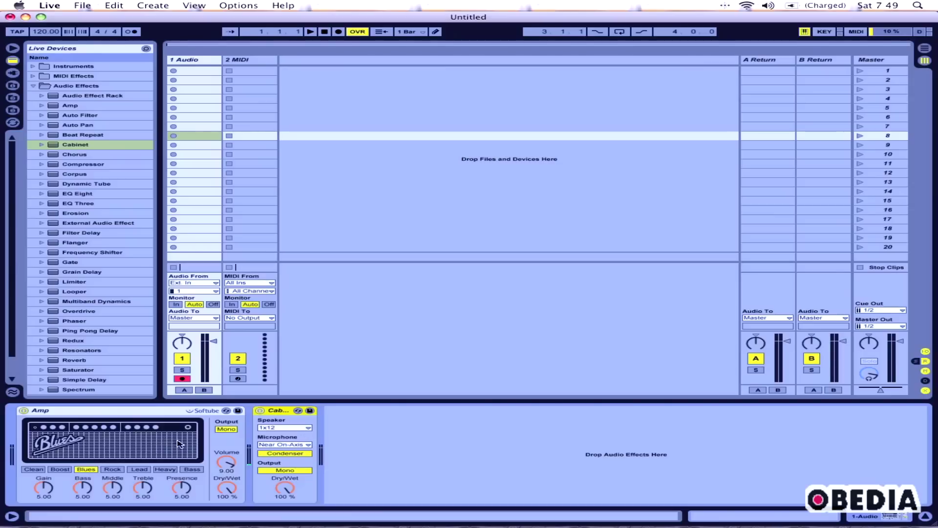
# Set the Cabinet to a 4x10 Bass speaker with a Near On-Axis microphone, and switch the Amp to its Bass model
pyautogui.click(269, 429)
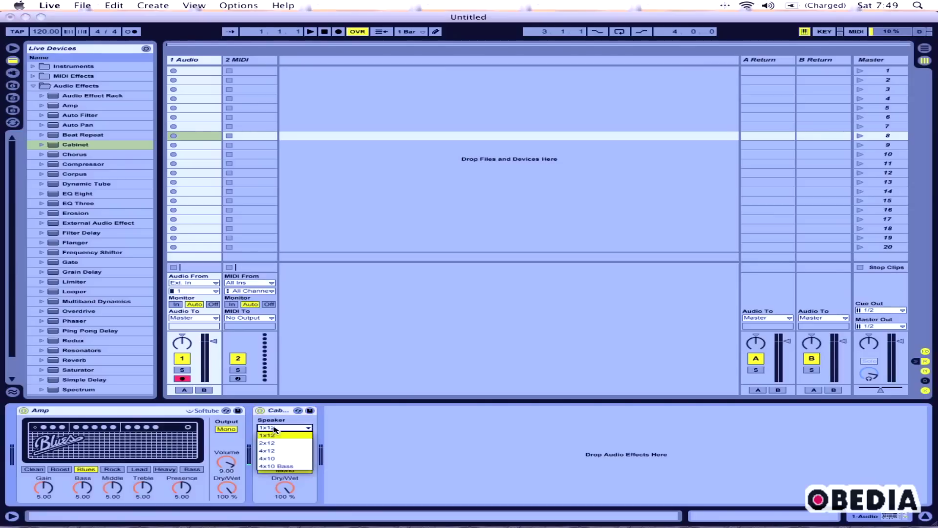
pyautogui.click(280, 466)
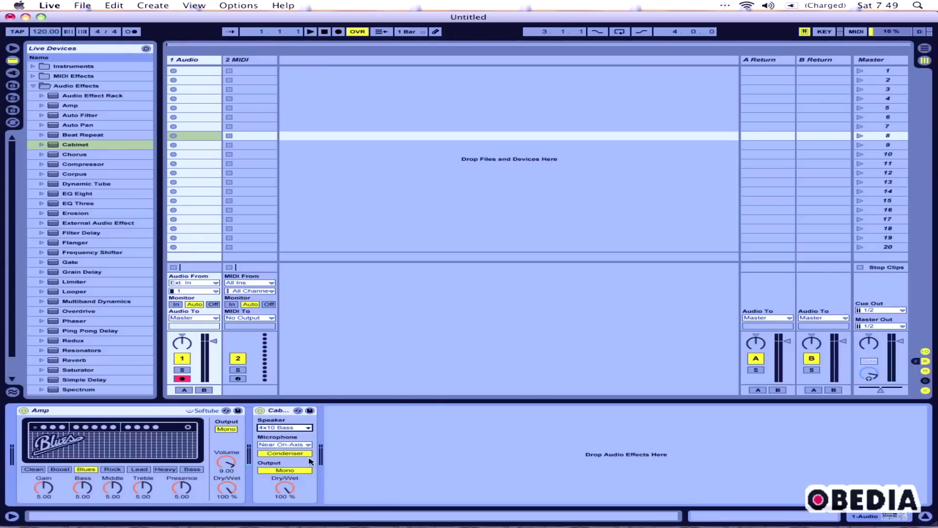
pyautogui.click(300, 445)
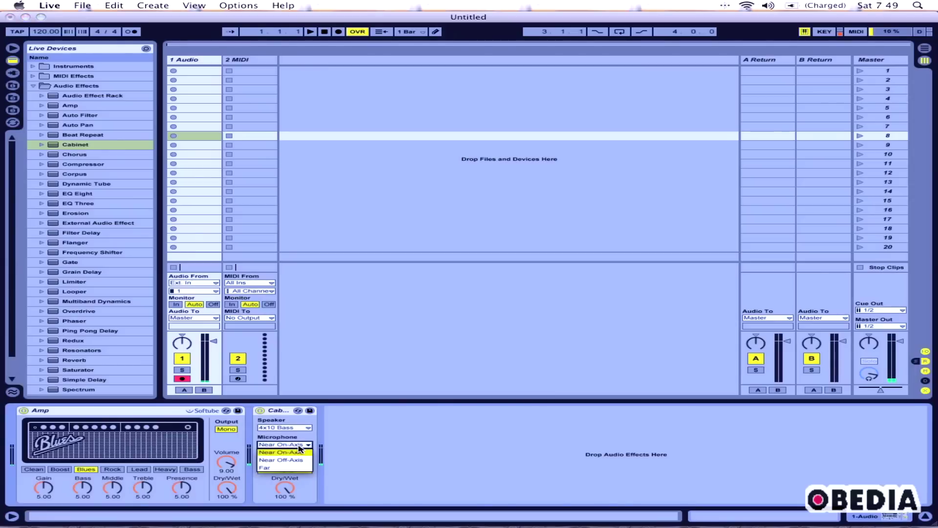
pyautogui.click(299, 447)
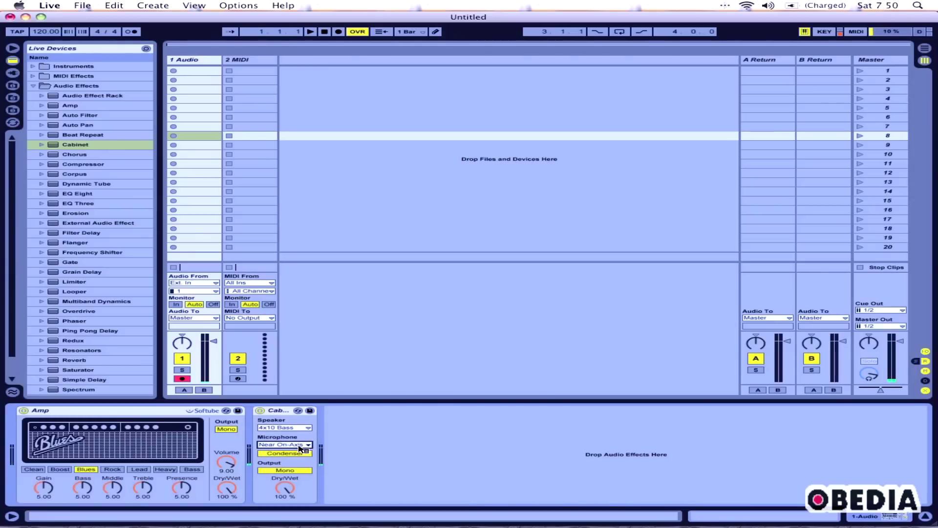
pyautogui.click(284, 443)
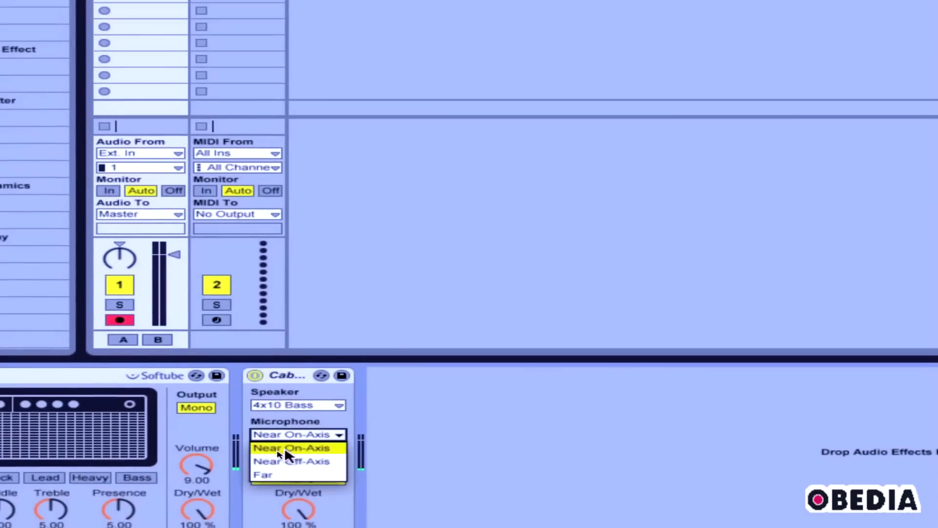
pyautogui.click(284, 480)
pyautogui.click(284, 441)
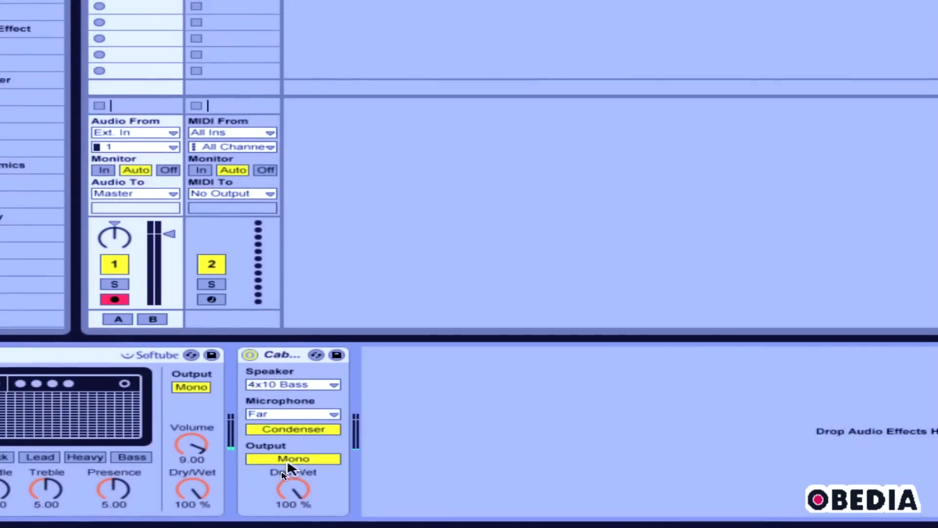
pyautogui.click(279, 439)
pyautogui.click(279, 450)
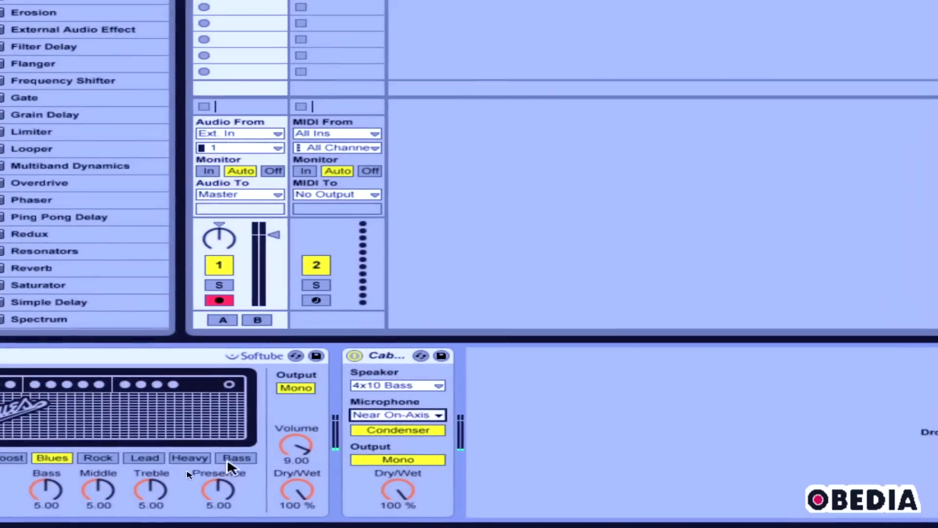
pyautogui.click(331, 435)
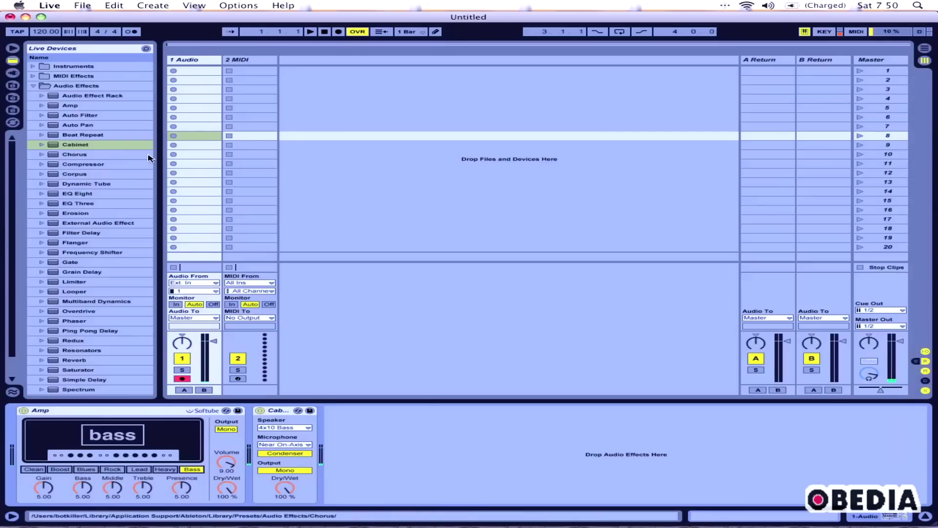
# Open the Record/Warp/Launch preferences and check the recording file type, bit depth and count-in
pyautogui.click(51, 6)
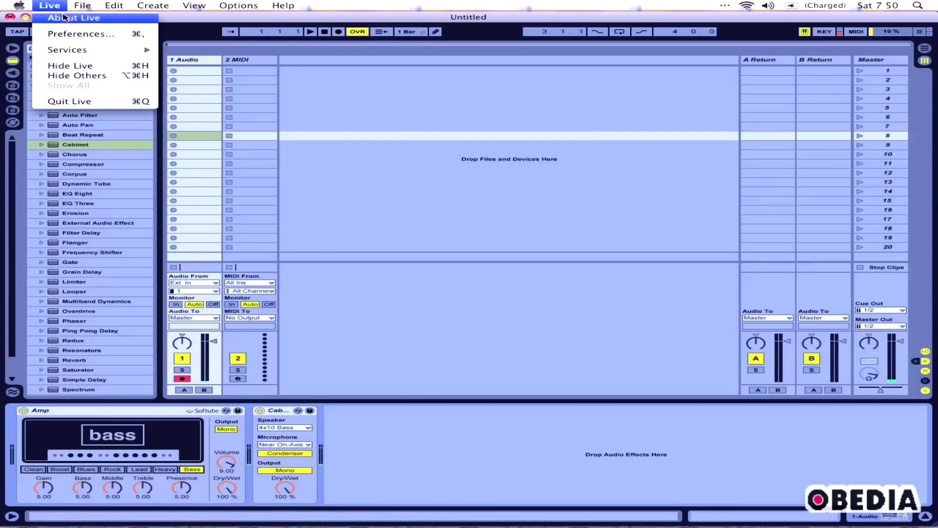
pyautogui.click(73, 31)
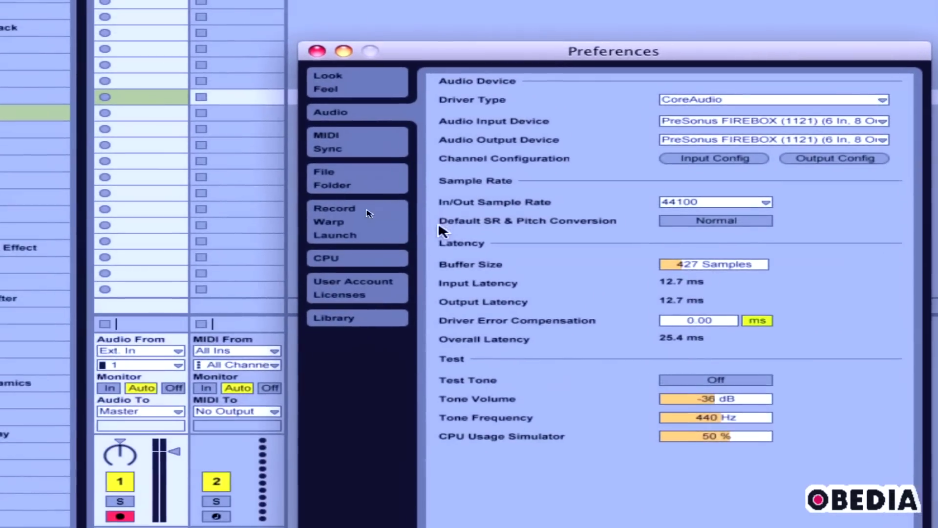
pyautogui.click(203, 200)
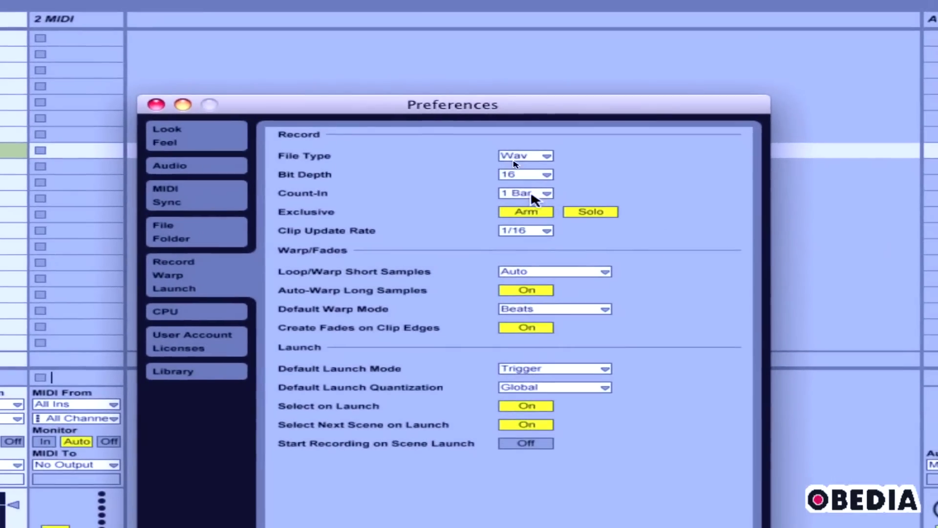
pyautogui.click(531, 194)
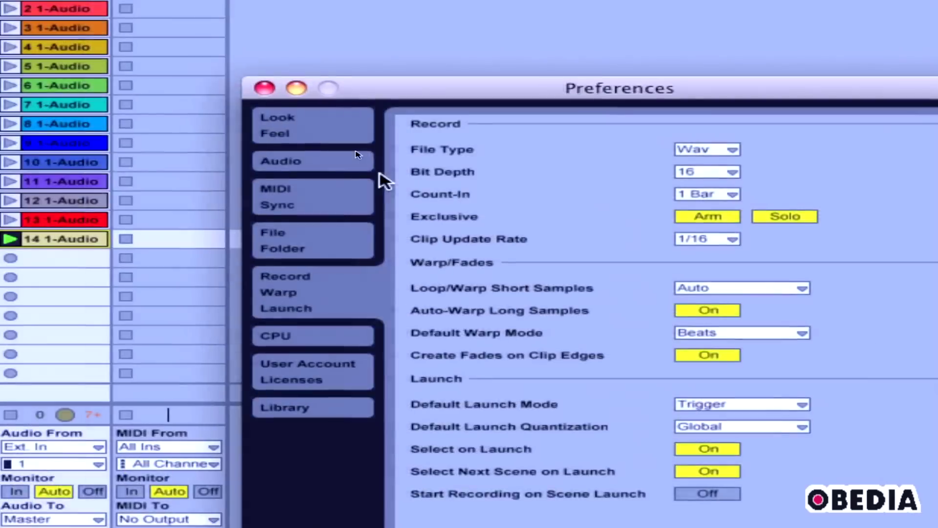
# Lower the buffer size in the audio preferences to 315 samples, reduce it further, and close the preferences
pyautogui.click(358, 154)
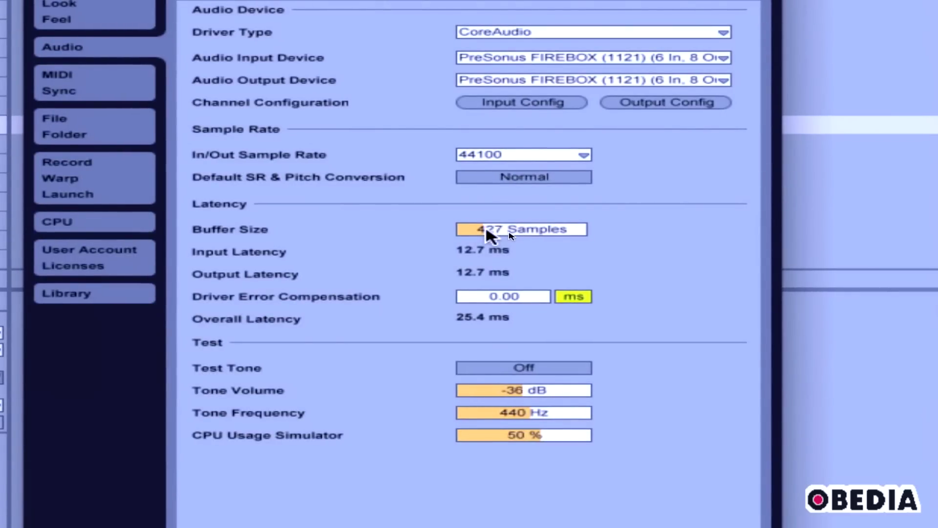
pyautogui.moveTo(491, 236); pyautogui.dragTo(489, 260)
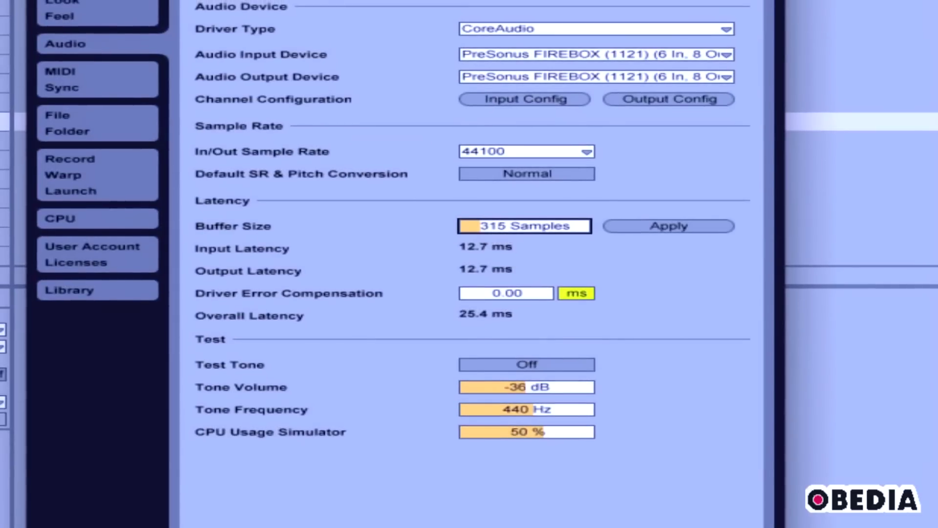
pyautogui.moveTo(464, 234); pyautogui.dragTo(465, 254)
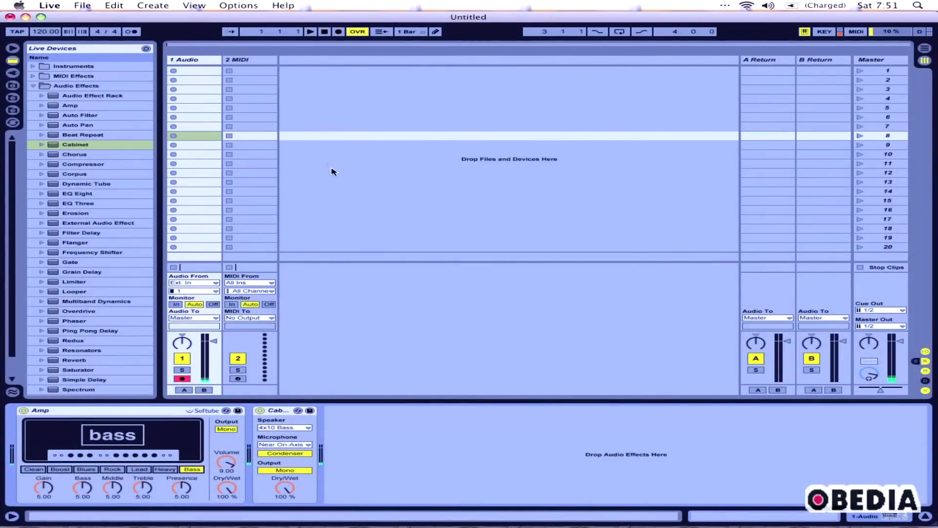
# Record a clip into the first slot of the 1 Audio track, stop it, and play it back
pyautogui.click(174, 72)
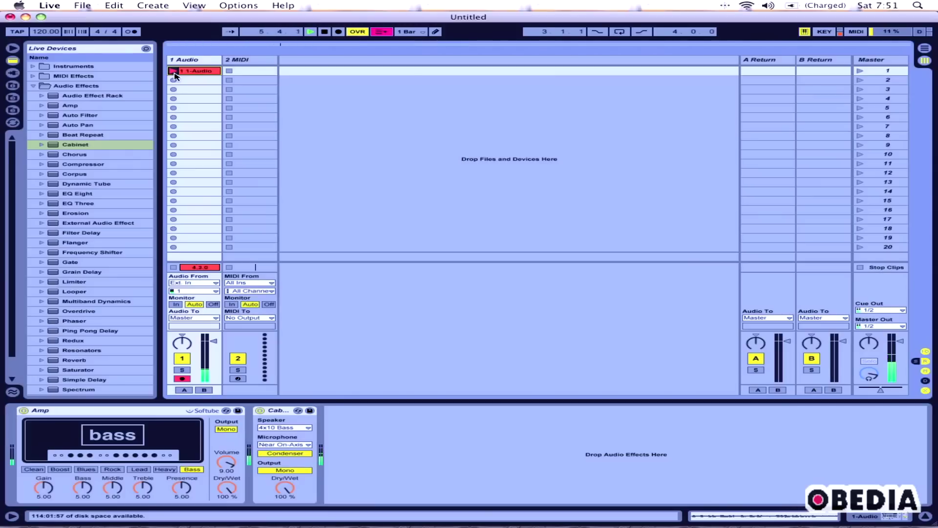
pyautogui.click(174, 267)
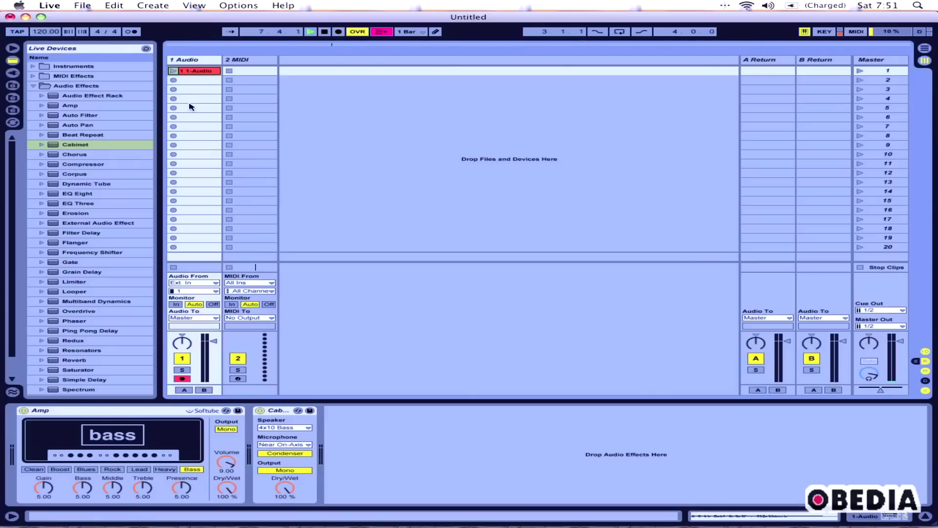
pyautogui.click(173, 71)
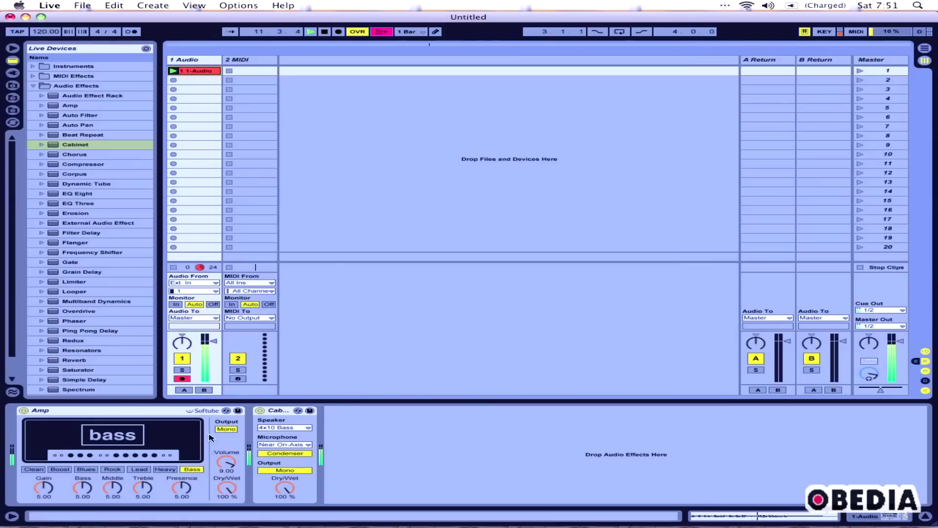
pyautogui.click(174, 268)
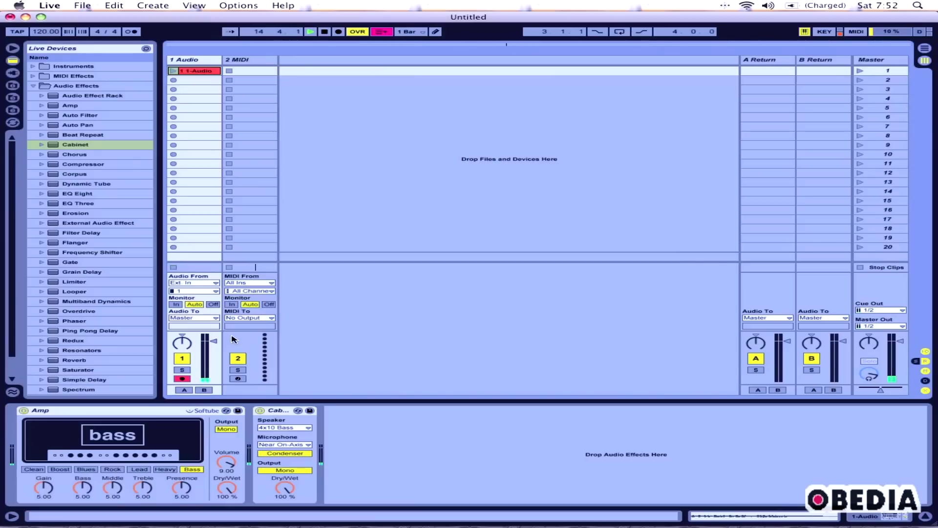
pyautogui.click(182, 379)
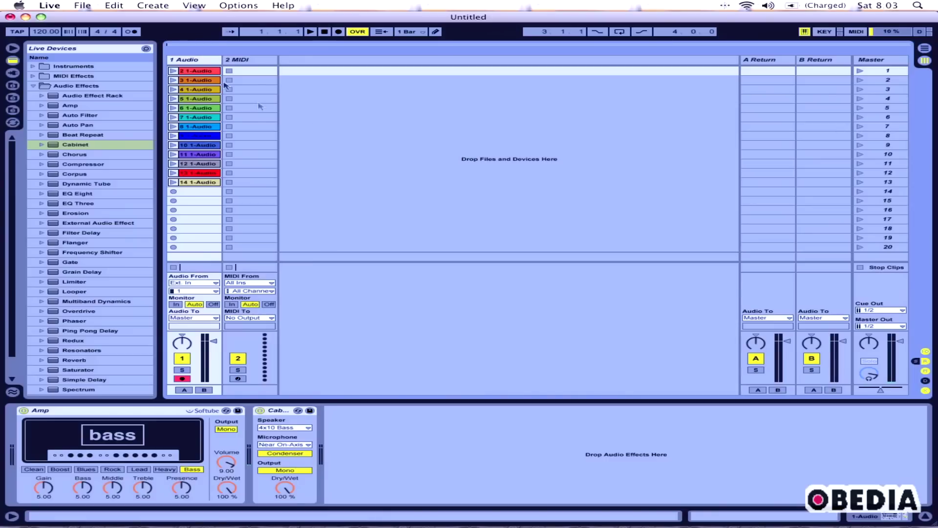
# Move all the recorded clips, 2 1-Audio through 14 1-Audio, into the arrangement on the 1 Audio track, starting at bar 1
pyautogui.click(198, 72)
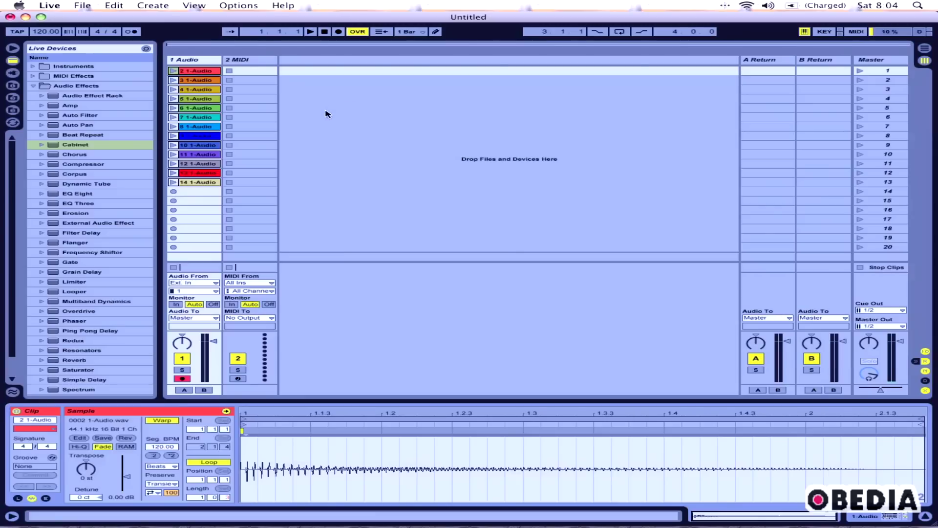
pyautogui.click(211, 65)
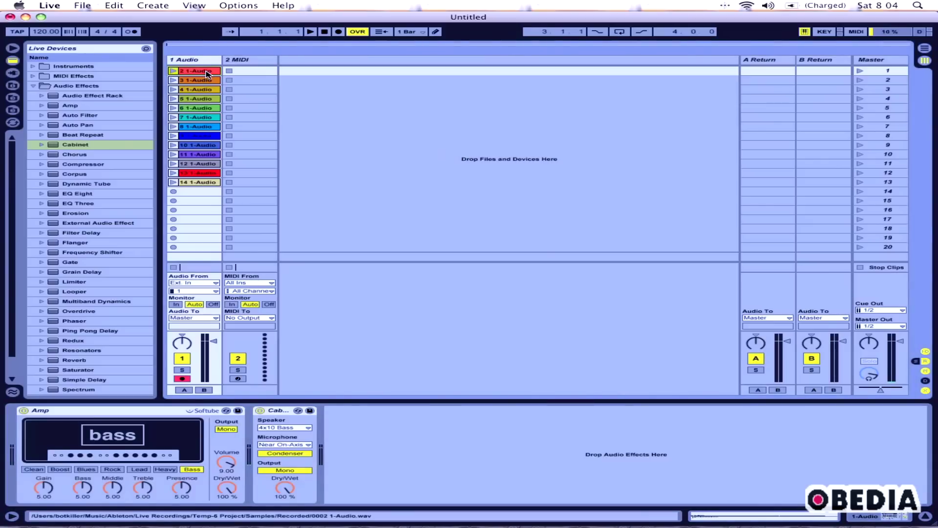
pyautogui.click(204, 183)
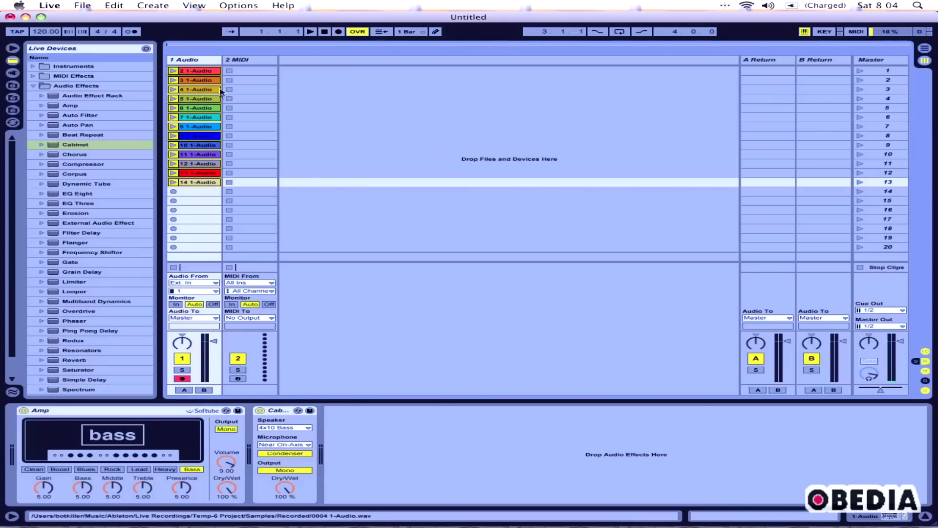
pyautogui.press('Right')
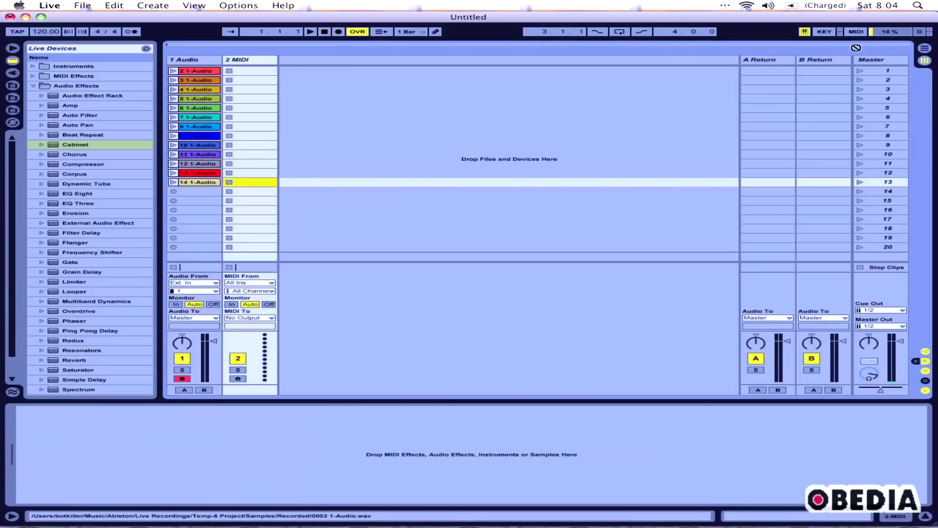
pyautogui.click(925, 48)
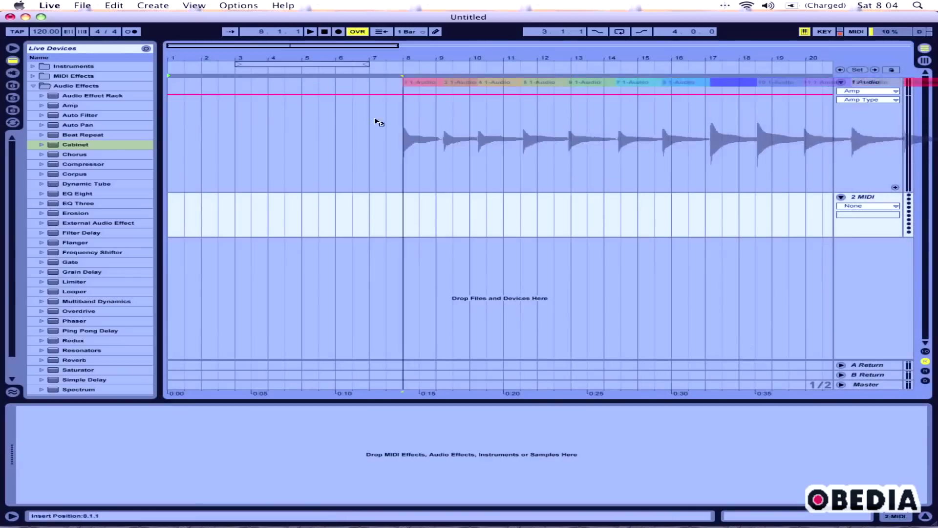
pyautogui.click(171, 115)
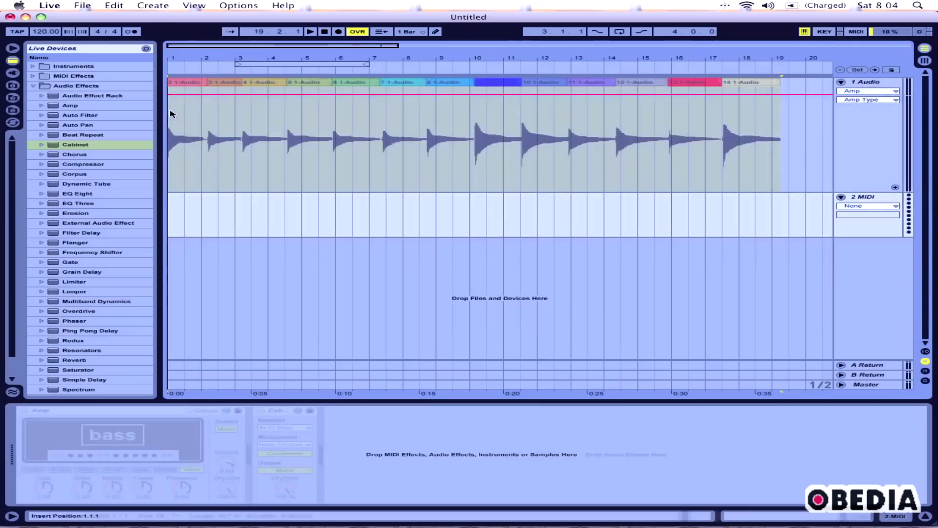
pyautogui.press('super+a')
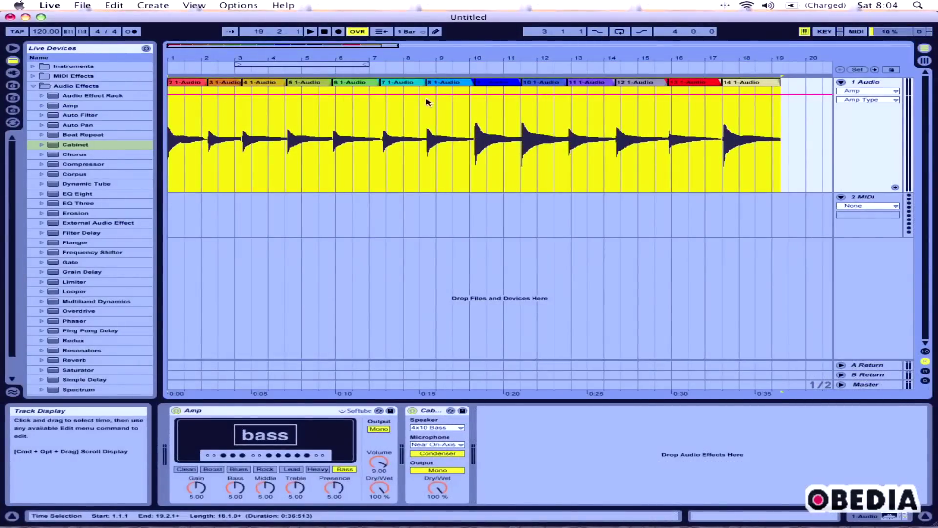
# Fit the arrangement loop around the first clip, from 1.1.1 with a length of 1.1.0, and select that range
pyautogui.click(314, 100)
pyautogui.doubleClick(198, 91)
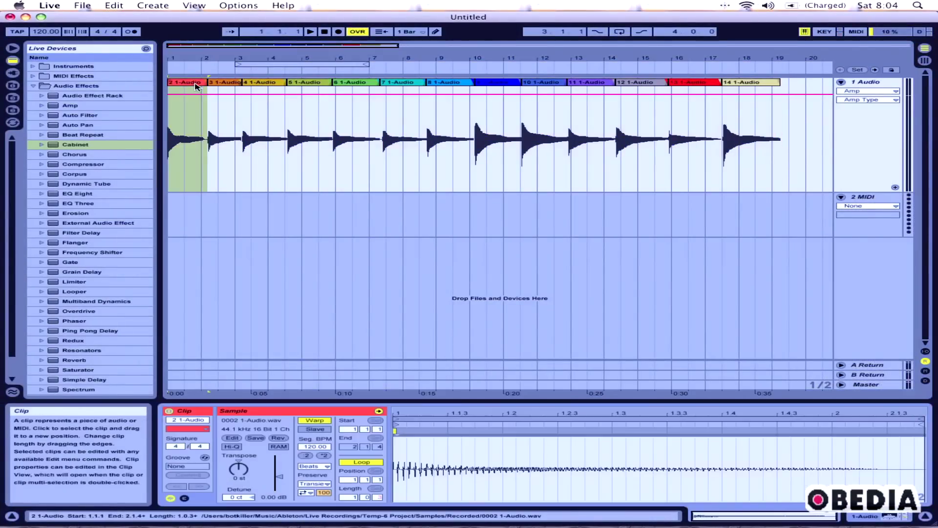
pyautogui.click(270, 65)
pyautogui.moveTo(270, 65); pyautogui.dragTo(203, 65)
pyautogui.moveTo(297, 64)
pyautogui.mouseDown()
pyautogui.moveTo(197, 64)
pyautogui.moveTo(198, 85)
pyautogui.moveTo(272, 64)
pyautogui.moveTo(308, 101)
pyautogui.moveTo(291, 104)
pyautogui.mouseUp()
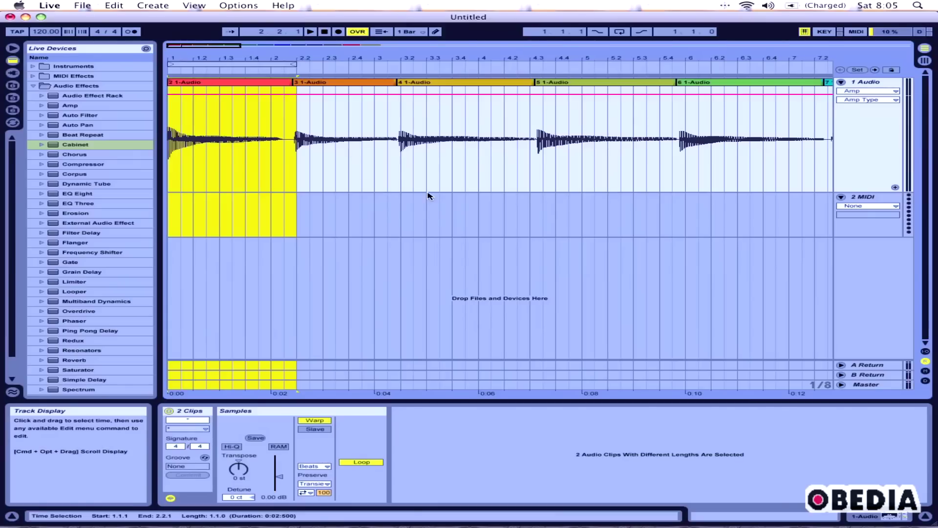
pyautogui.moveTo(253, 56); pyautogui.dragTo(253, 40)
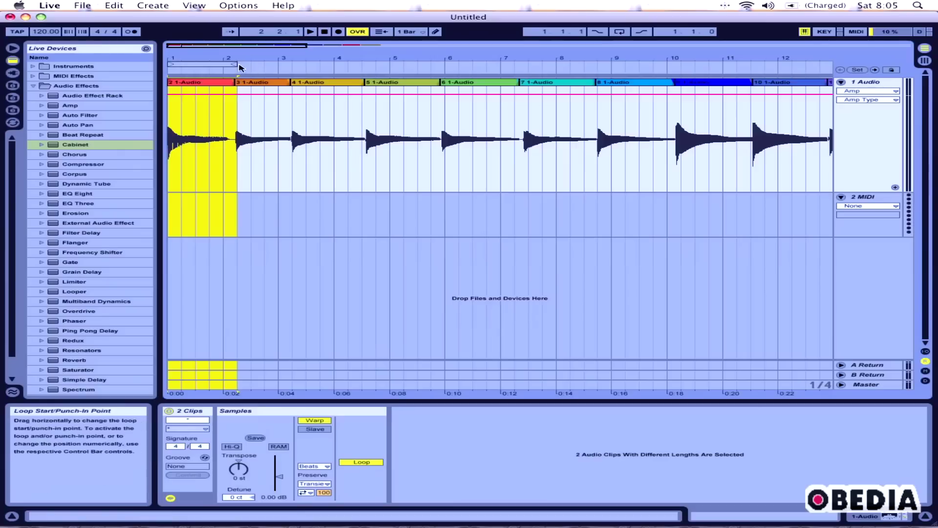
pyautogui.click(211, 64)
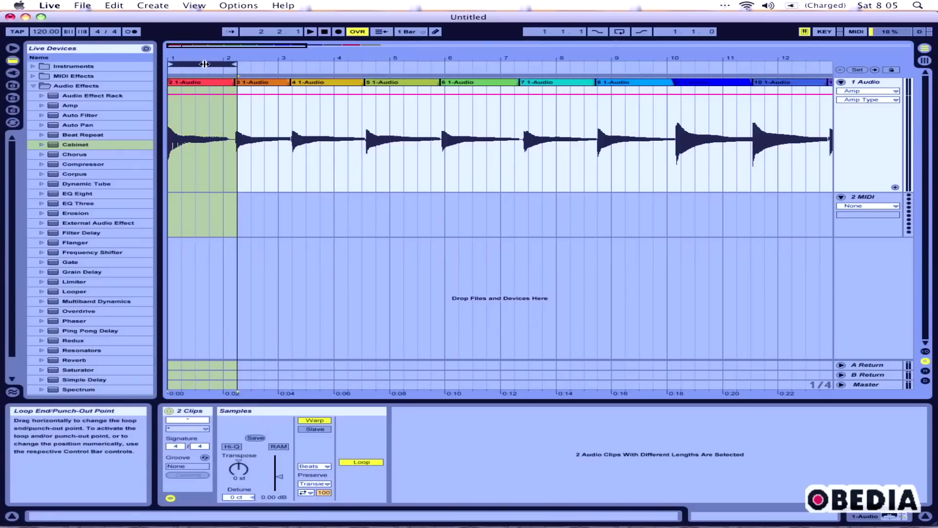
# Open the Export Audio/Video settings for the selected loop range
pyautogui.click(84, 6)
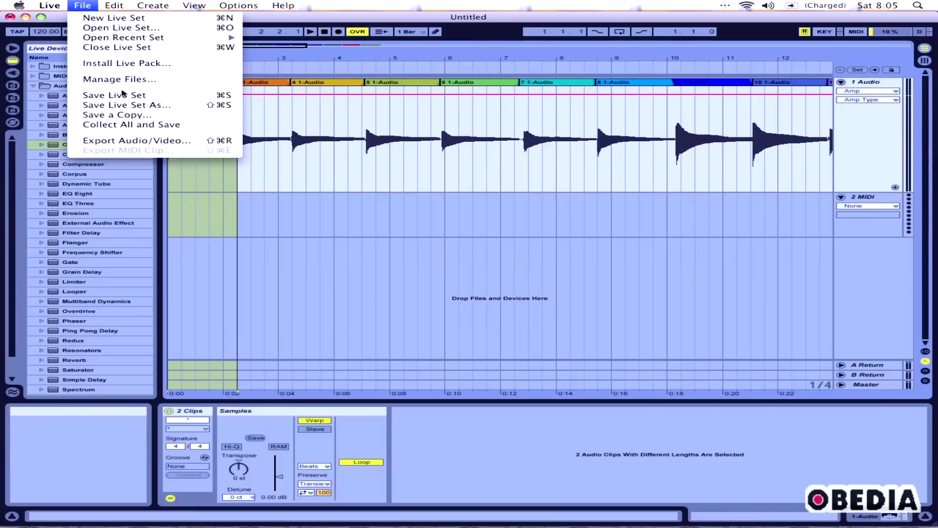
pyautogui.click(156, 140)
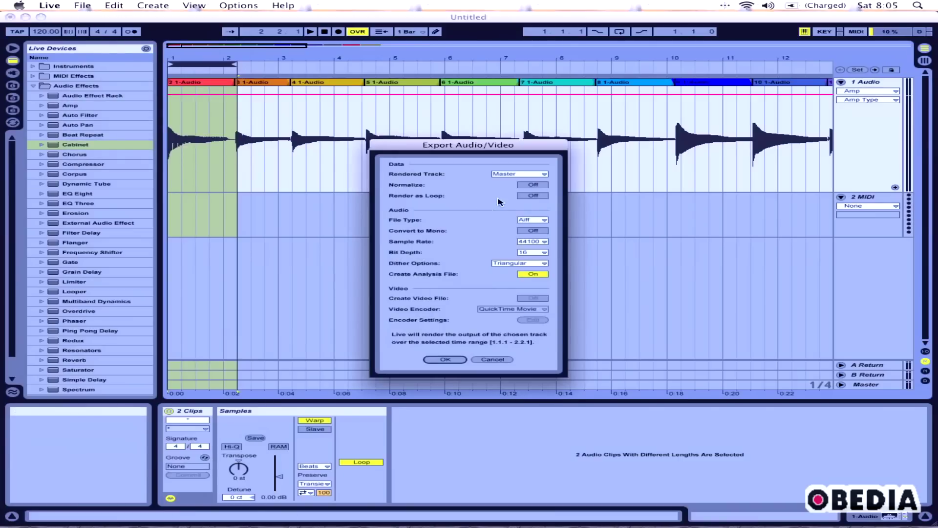